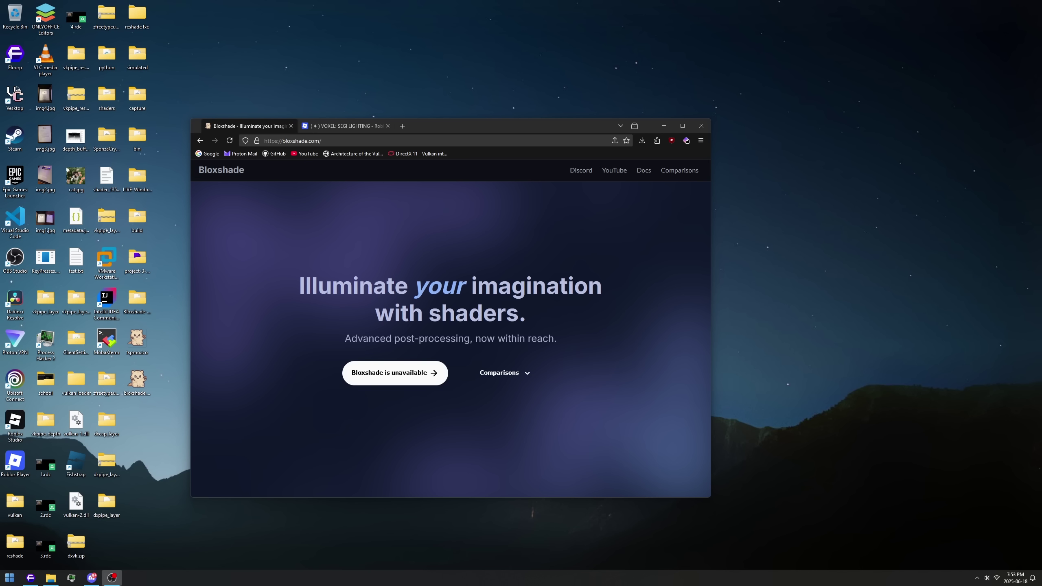
# Step: Maximise the Bloxshade website window and glance at the recent downloads list
pyautogui.doubleClick(553, 128)
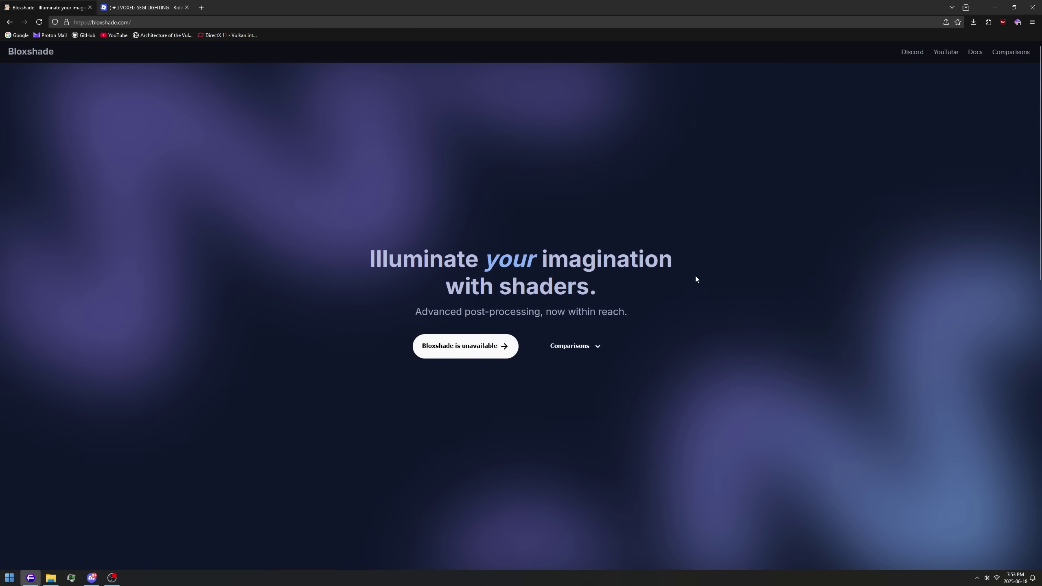
pyautogui.click(970, 25)
pyautogui.click(830, 258)
# Step: Look over the comparison shots and confirm Bloxshade.zip is among the recent downloads
pyautogui.scroll(-10, 809, 304)
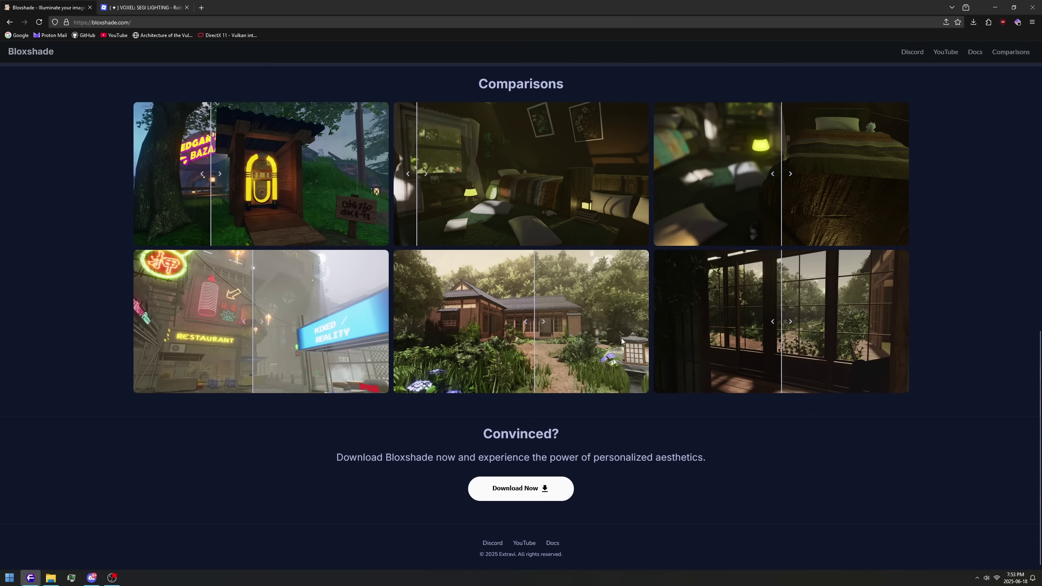
pyautogui.scroll(15, 833, 308)
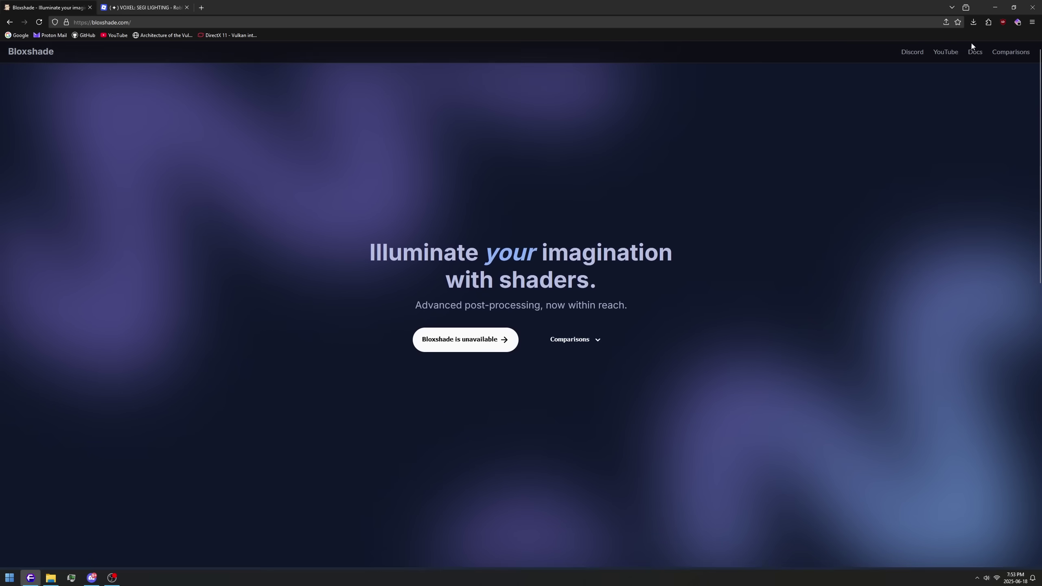
pyautogui.click(975, 22)
pyautogui.click(462, 188)
# Step: Reveal Bloxshade.zip in the Downloads folder and open the archive
pyautogui.moveTo(458, 7); pyautogui.dragTo(458, 109)
pyautogui.click(611, 124)
pyautogui.click(607, 169)
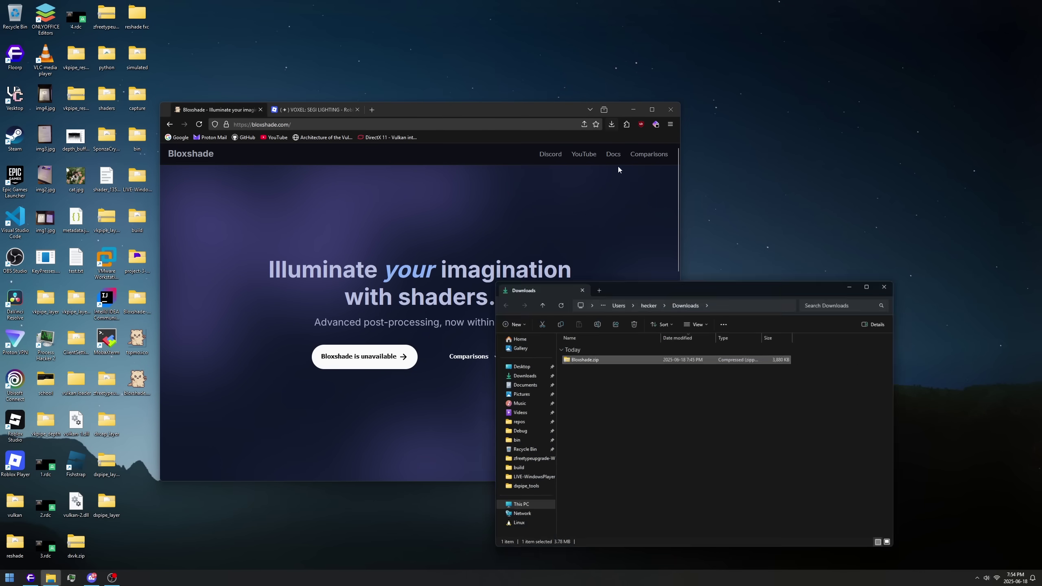
pyautogui.click(633, 108)
pyautogui.moveTo(651, 282)
pyautogui.mouseDown()
pyautogui.moveTo(694, 230)
pyautogui.moveTo(654, 236)
pyautogui.mouseUp()
pyautogui.doubleClick(609, 311)
# Step: Extract Setup - Bloxshade.exe into Downloads and launch it
pyautogui.moveTo(606, 301); pyautogui.dragTo(536, 329)
pyautogui.click(536, 330)
pyautogui.click(616, 315)
pyautogui.doubleClick(616, 312)
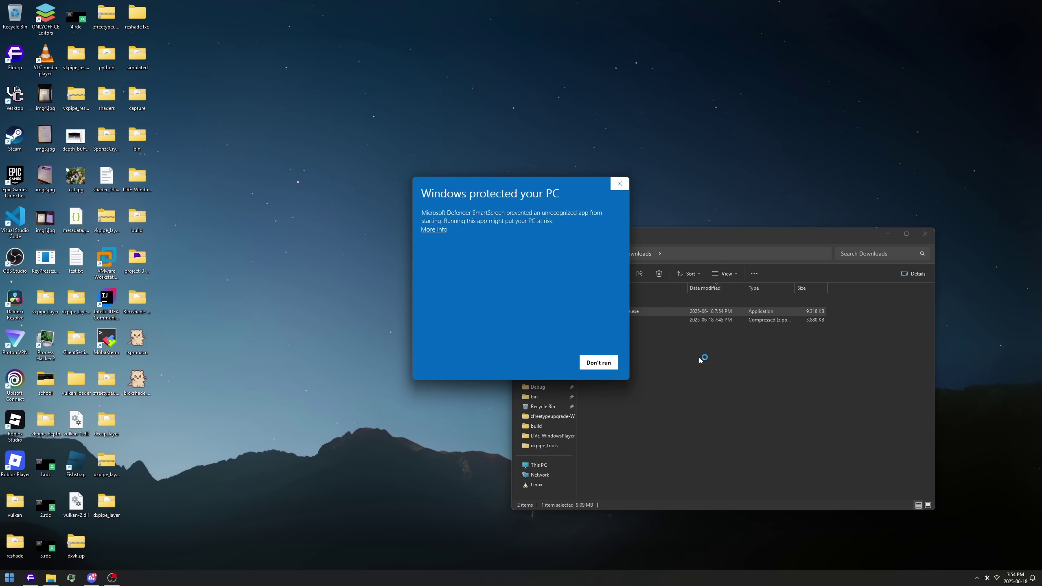
# Step: Run the setup anyway past the security warning and start the install, reaching the Roblox-not-found warning
pyautogui.click(434, 230)
pyautogui.click(549, 361)
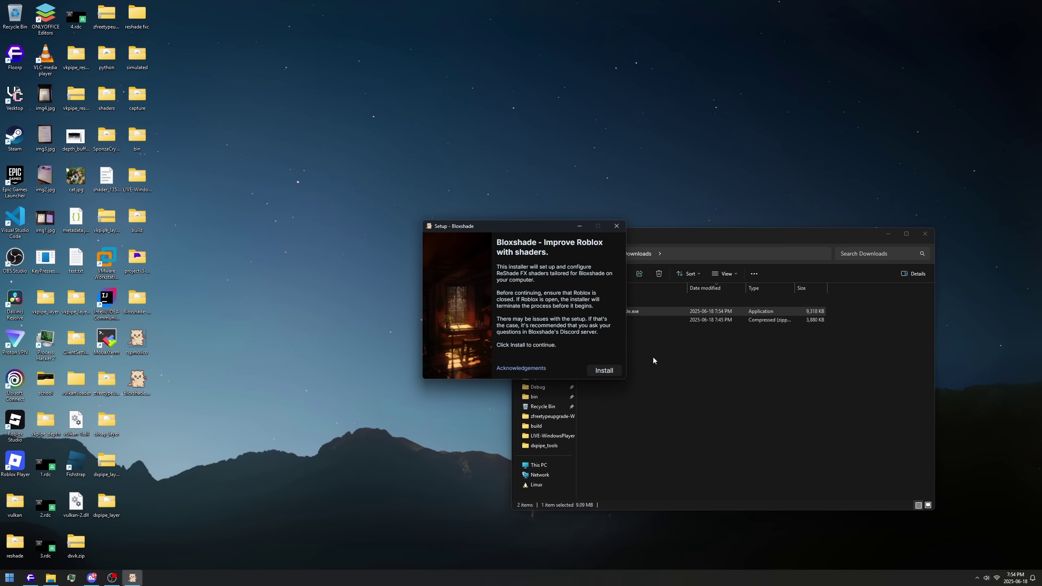
pyautogui.click(605, 372)
pyautogui.moveTo(541, 278)
pyautogui.mouseDown()
pyautogui.moveTo(607, 281)
pyautogui.moveTo(742, 363)
pyautogui.mouseUp()
pyautogui.moveTo(735, 362)
pyautogui.mouseDown()
pyautogui.moveTo(734, 265)
pyautogui.moveTo(702, 308)
pyautogui.moveTo(633, 304)
pyautogui.moveTo(643, 295)
pyautogui.moveTo(718, 330)
pyautogui.moveTo(780, 327)
pyautogui.mouseUp()
# Step: Install Roblox with RobloxPlayerInstaller, close it at Home, and relaunch Setup - Bloxshade.exe
pyautogui.click(800, 368)
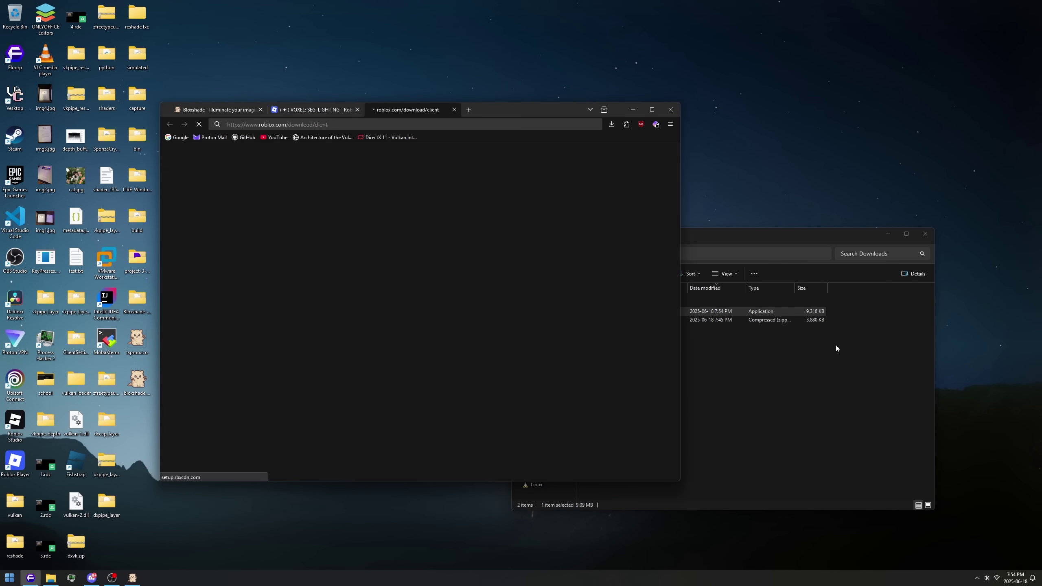
pyautogui.click(591, 142)
pyautogui.click(633, 109)
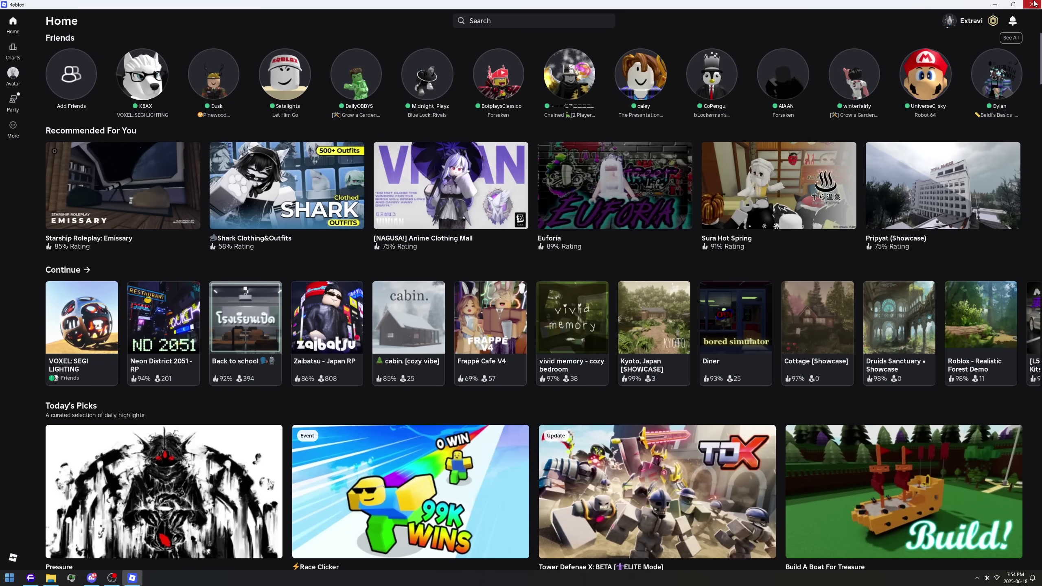
pyautogui.click(1032, 4)
pyautogui.doubleClick(611, 312)
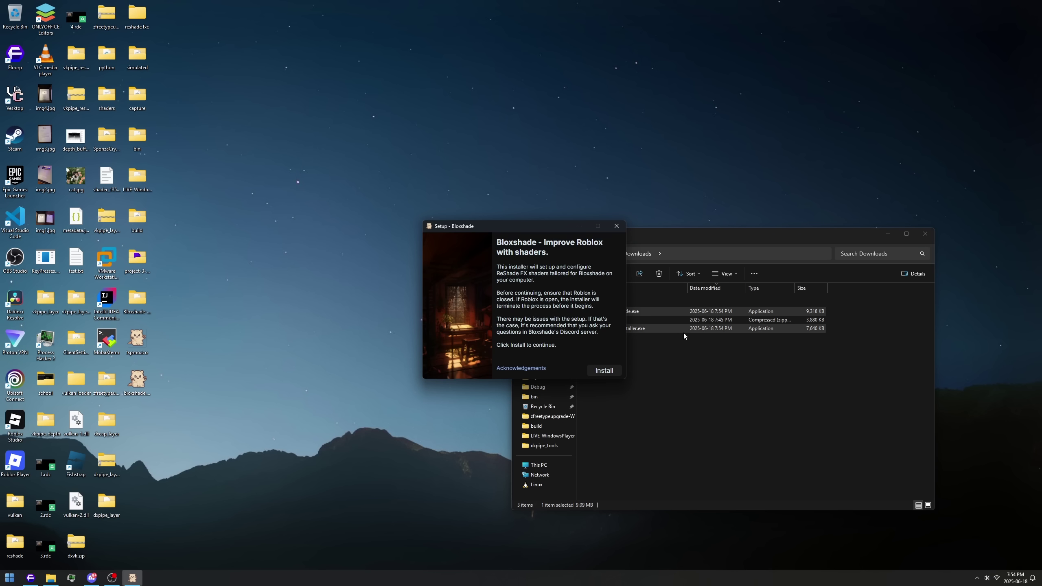
# Step: Run the Bloxshade installation through to completion, keeping the setup window aside
pyautogui.click(604, 369)
pyautogui.moveTo(512, 231)
pyautogui.mouseDown()
pyautogui.moveTo(399, 243)
pyautogui.moveTo(334, 264)
pyautogui.mouseUp()
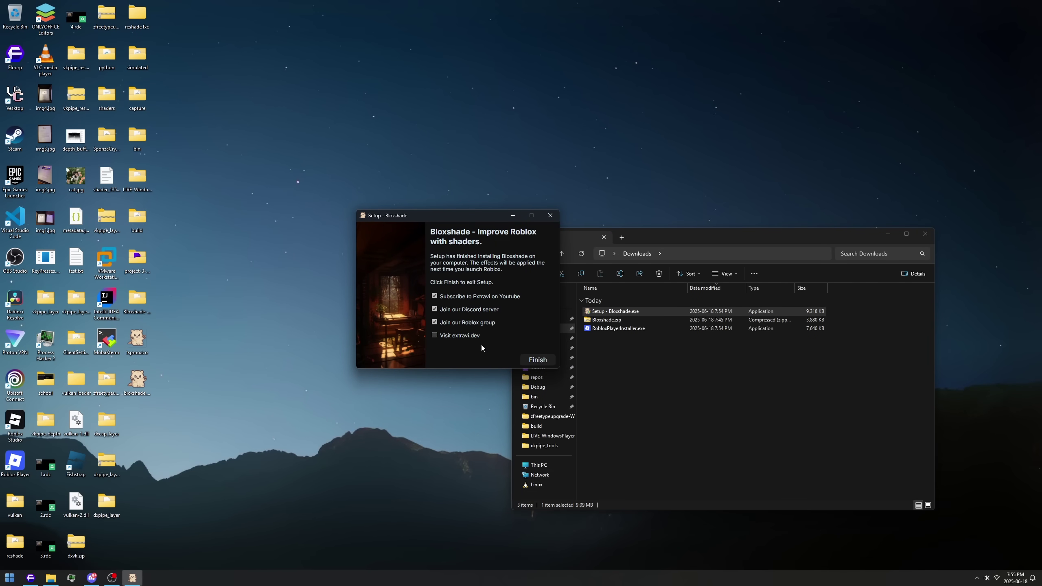
pyautogui.moveTo(461, 212)
pyautogui.mouseDown()
pyautogui.moveTo(599, 216)
pyautogui.moveTo(661, 272)
pyautogui.mouseUp()
# Step: Close the finished setup, join a game, and move the Device Info & Bloxshade Settings panel bottom-right
pyautogui.click(751, 274)
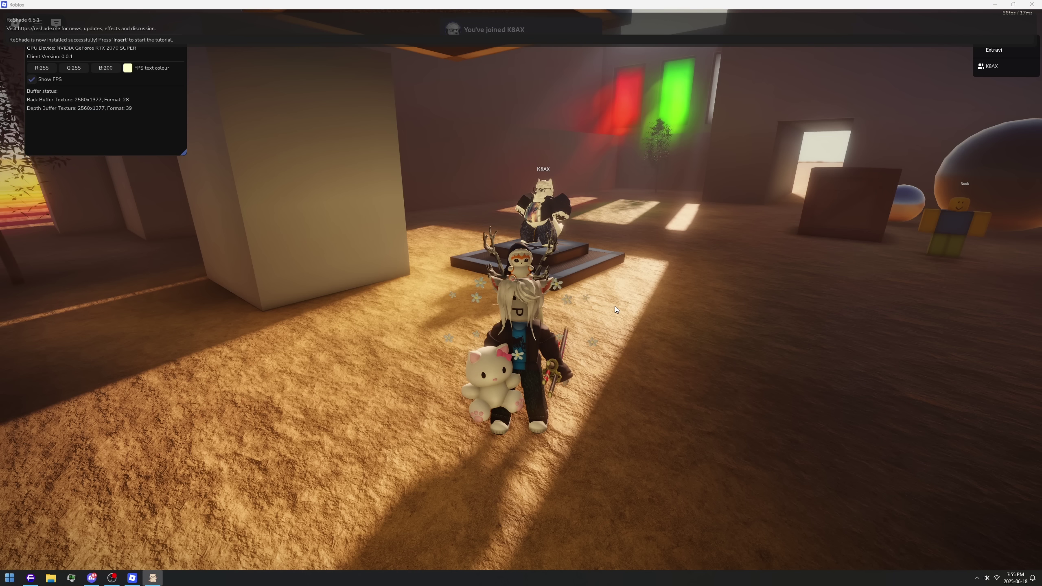
pyautogui.moveTo(481, 260)
pyautogui.mouseDown()
pyautogui.moveTo(735, 407)
pyautogui.moveTo(581, 339)
pyautogui.moveTo(716, 424)
pyautogui.moveTo(813, 422)
pyautogui.mouseUp()
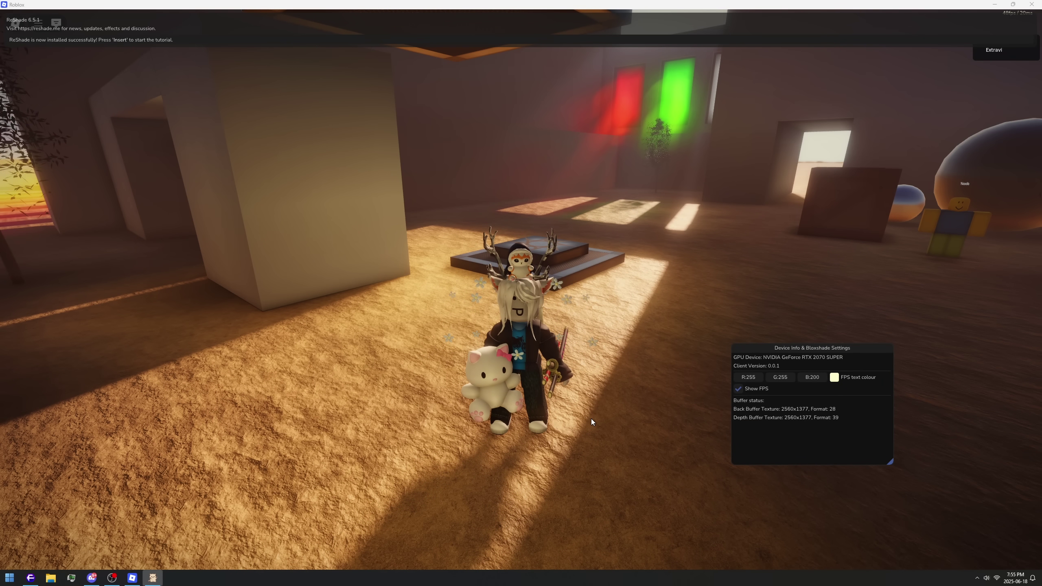
# Step: Skip the ReShade tutorial, select the Bloxshade Ultra.ini preset, and close the overlay
pyautogui.press('Insert')
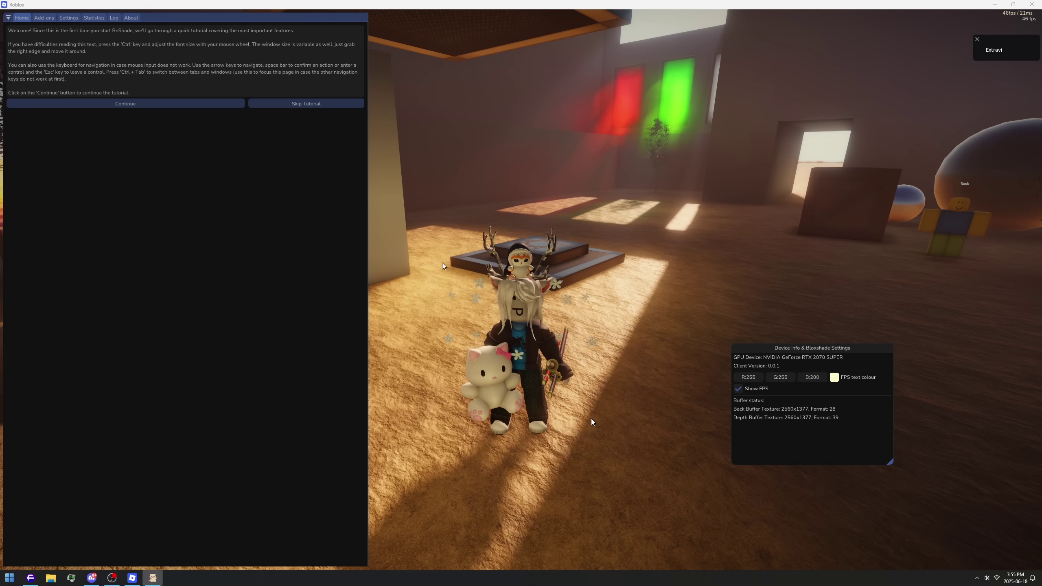
pyautogui.click(308, 104)
pyautogui.click(139, 30)
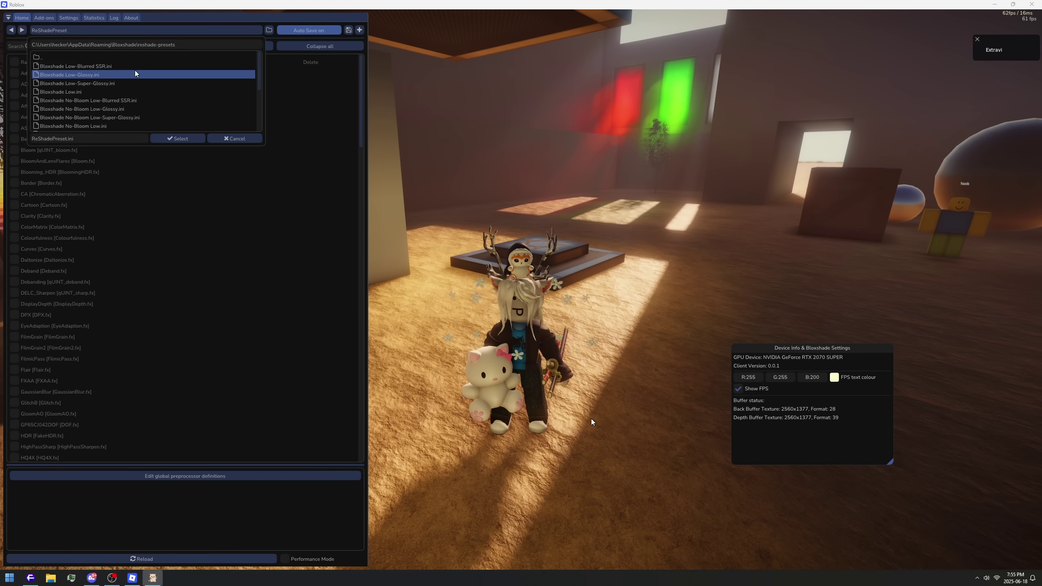
pyautogui.click(140, 117)
pyautogui.click(180, 139)
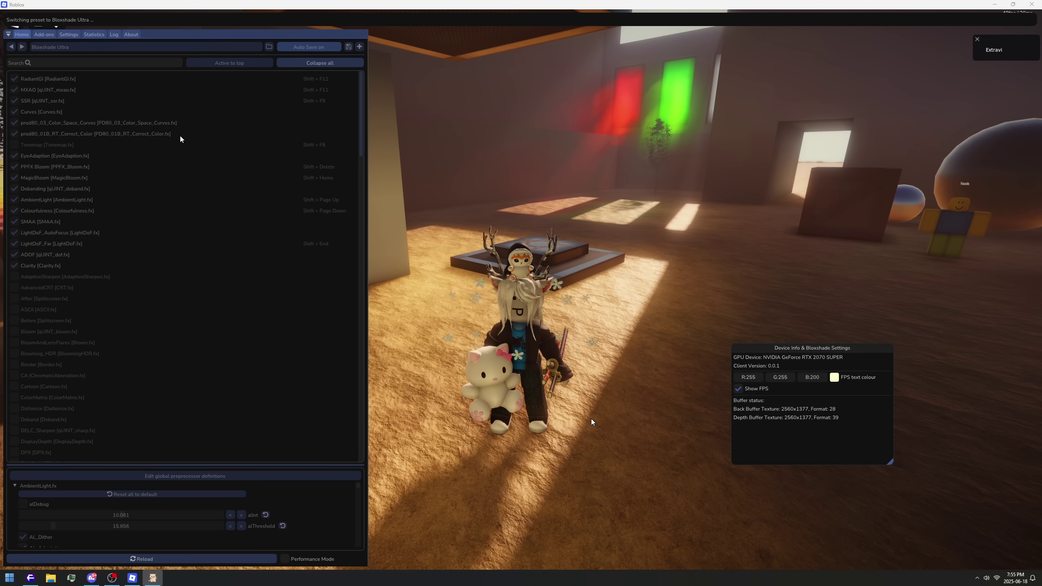
pyautogui.press('Home')
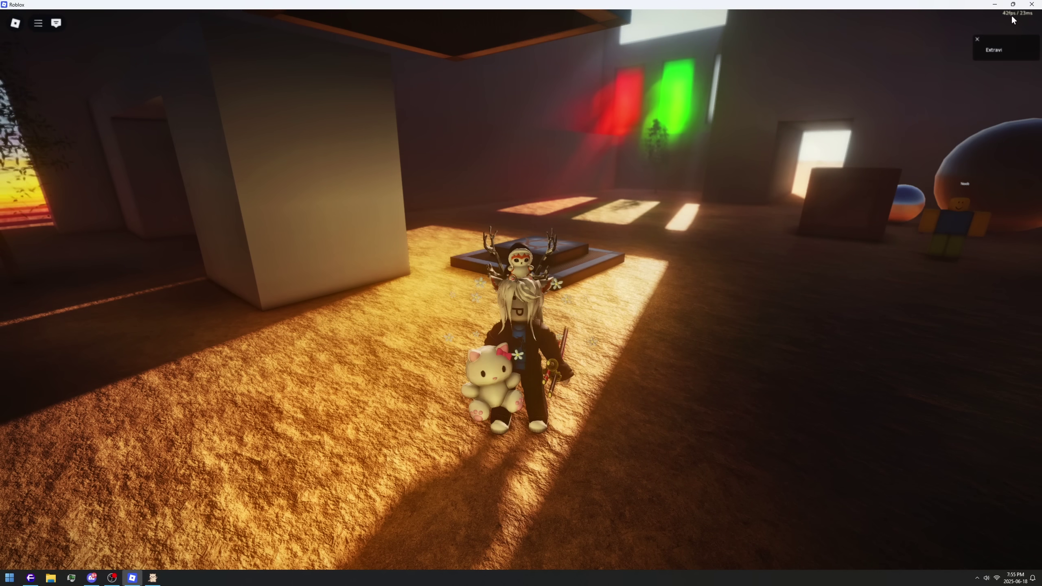
pyautogui.moveTo(663, 241); pyautogui.dragTo(670, 240)
pyautogui.press('Escape')
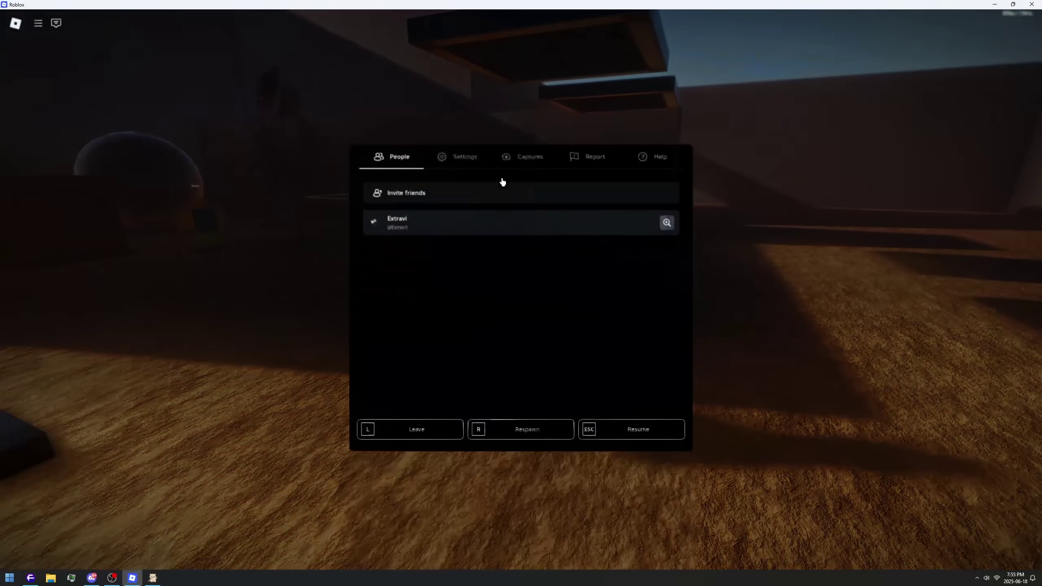
pyautogui.click(460, 152)
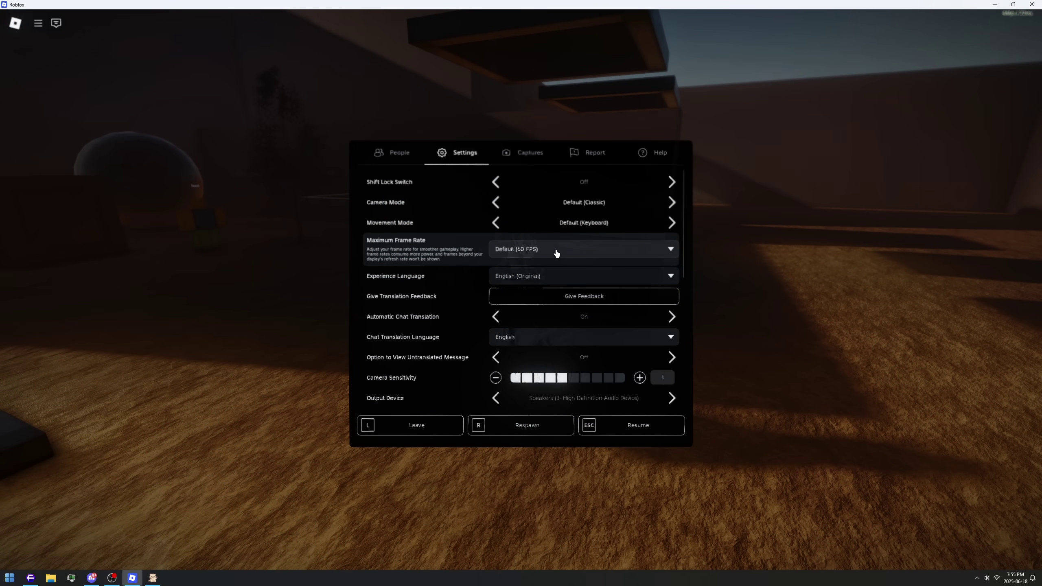
pyautogui.click(556, 254)
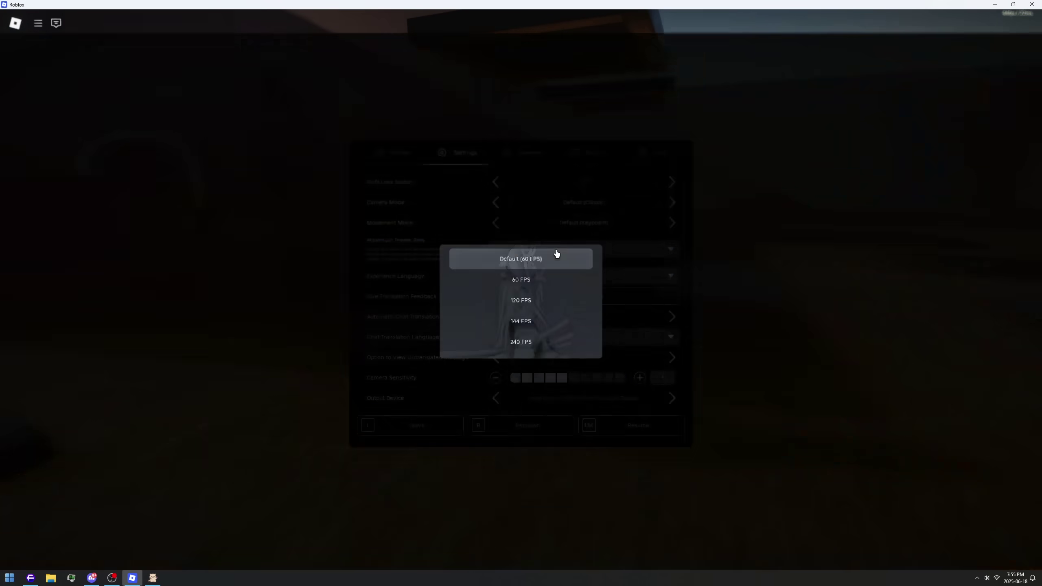
pyautogui.click(554, 259)
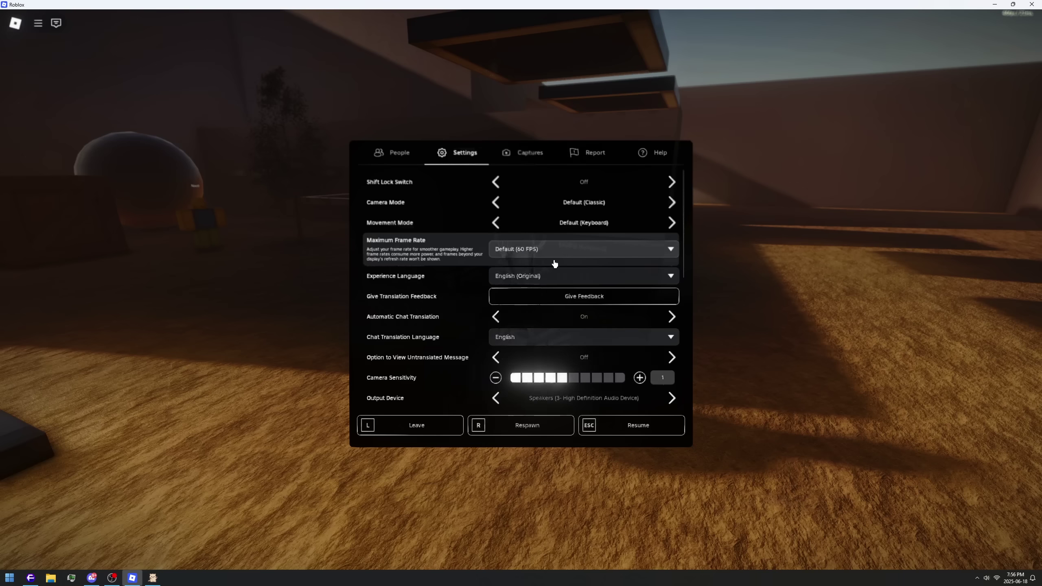
pyautogui.click(550, 257)
pyautogui.click(548, 259)
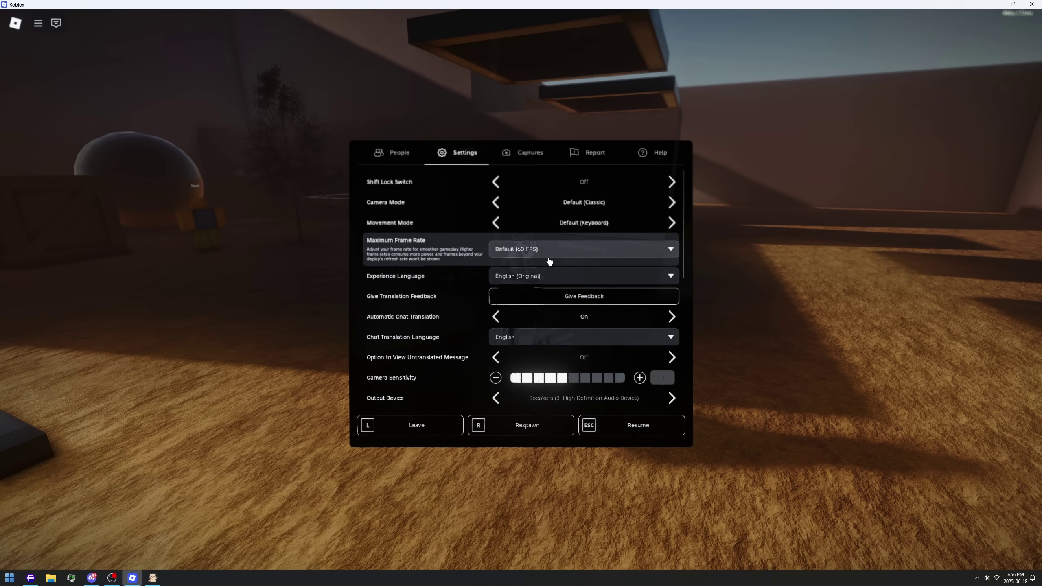
pyautogui.press('Escape')
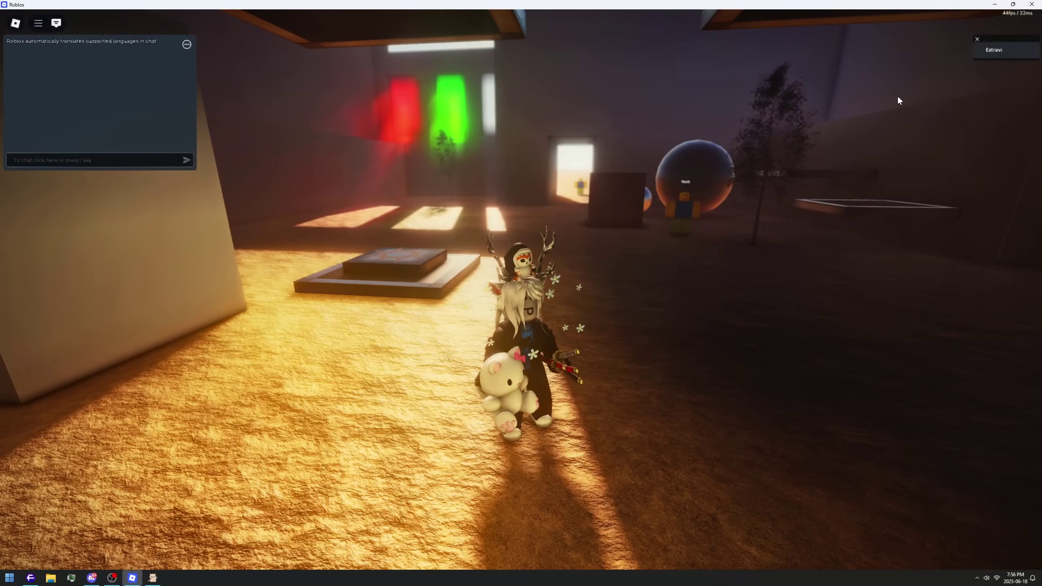
# Step: Walk the avatar from the room into the courtyard, then turn it to face the camera
pyautogui.press('w')
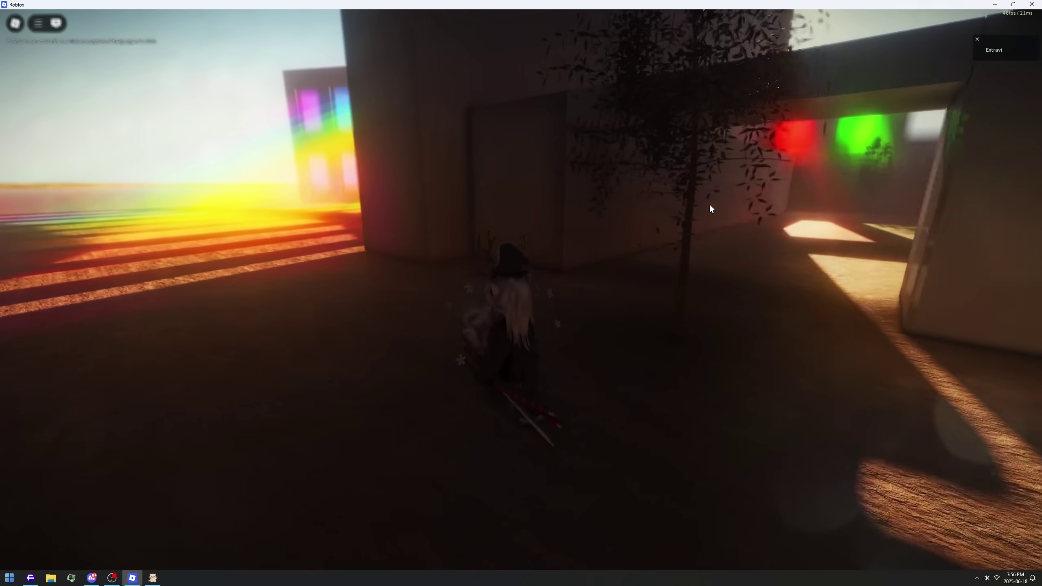
pyautogui.press('w')
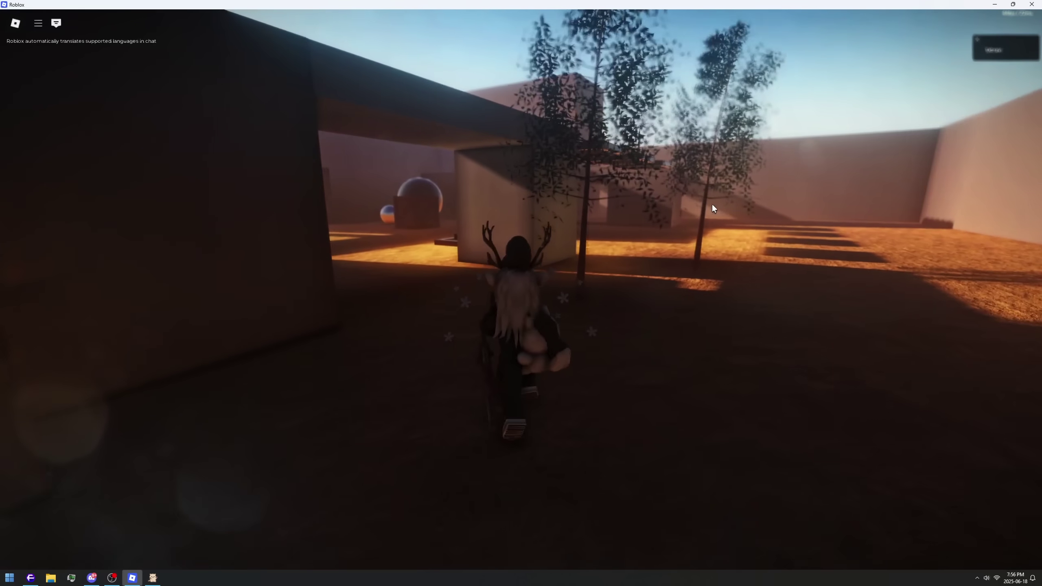
pyautogui.press('w')
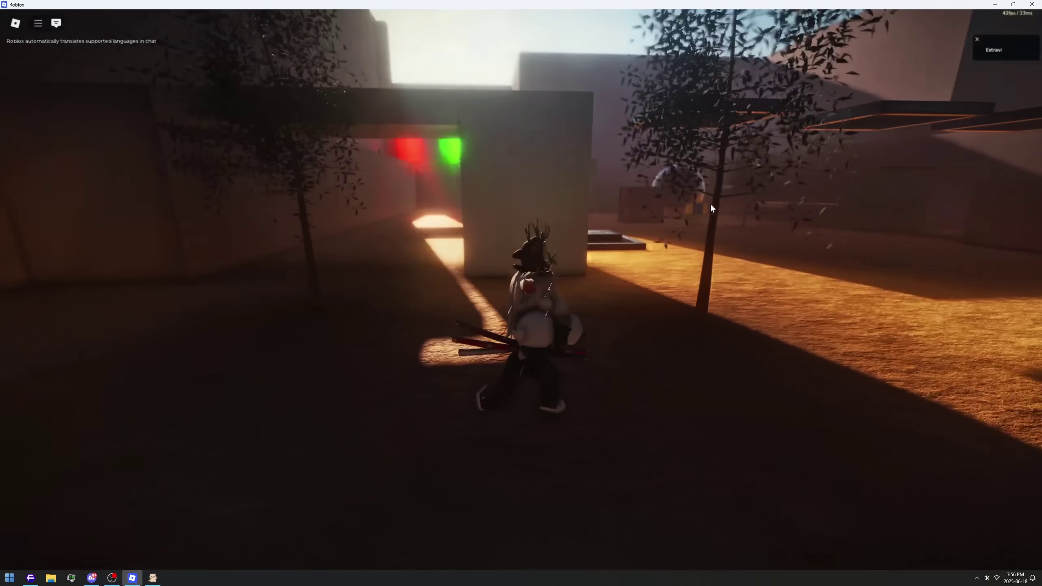
pyautogui.press('s')
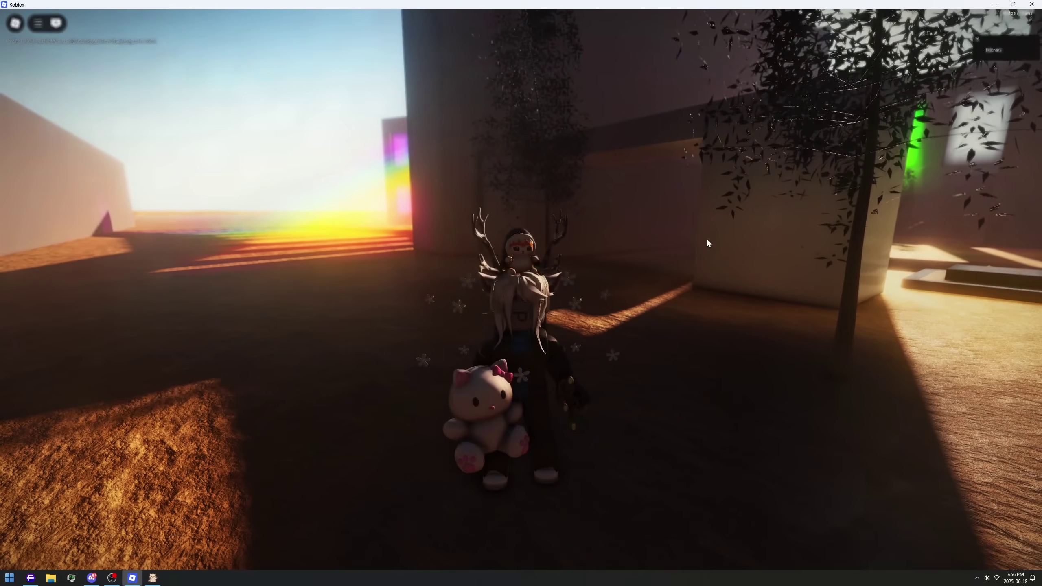